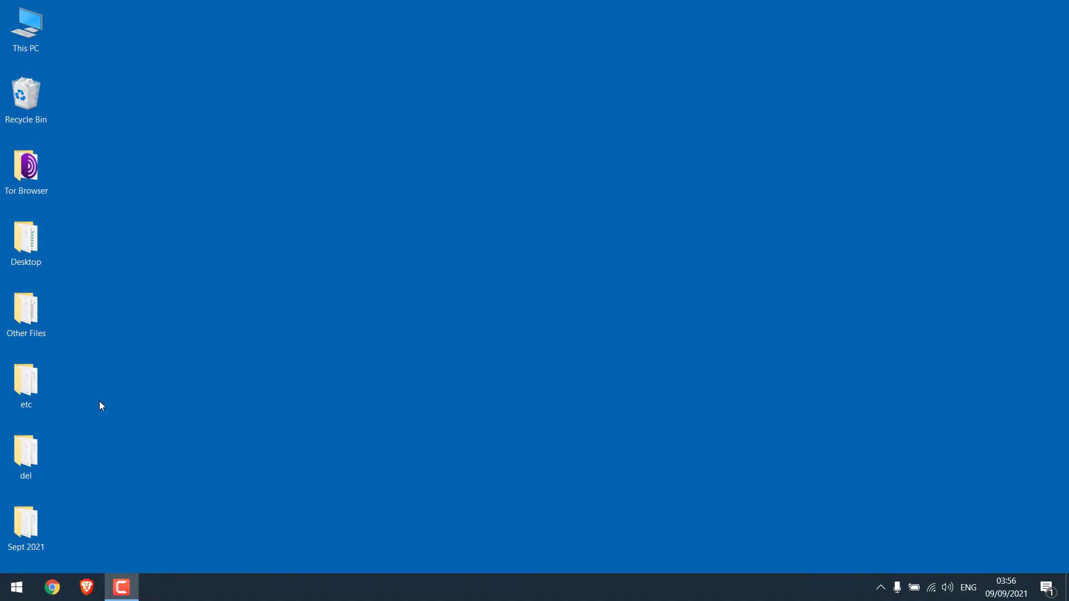
Open Services from Start search, maximize it, and select the Windows Update service.
key(super)
text(ser)
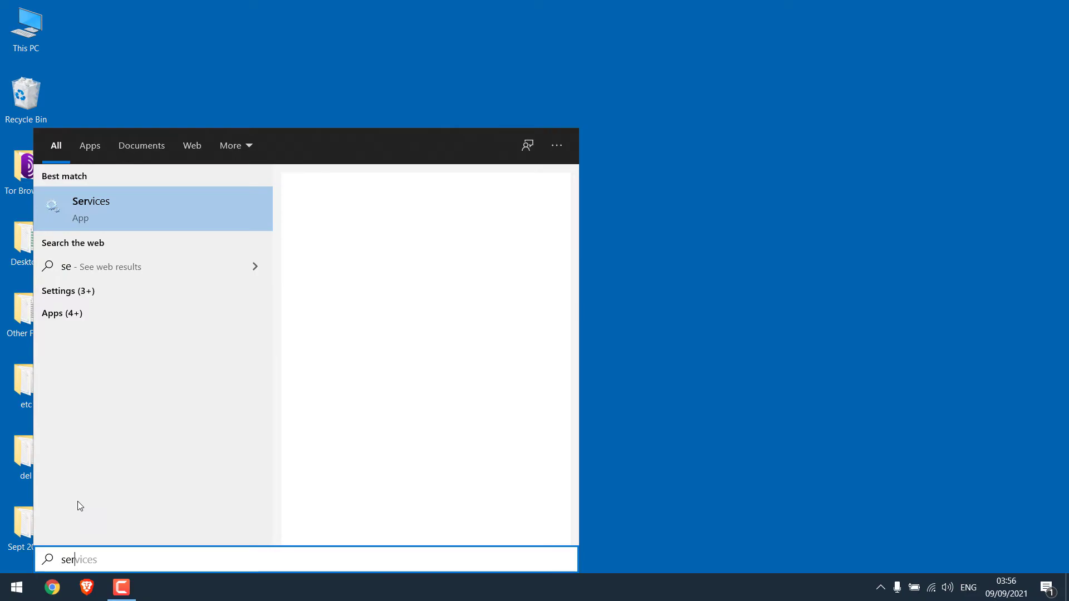
text(vices)
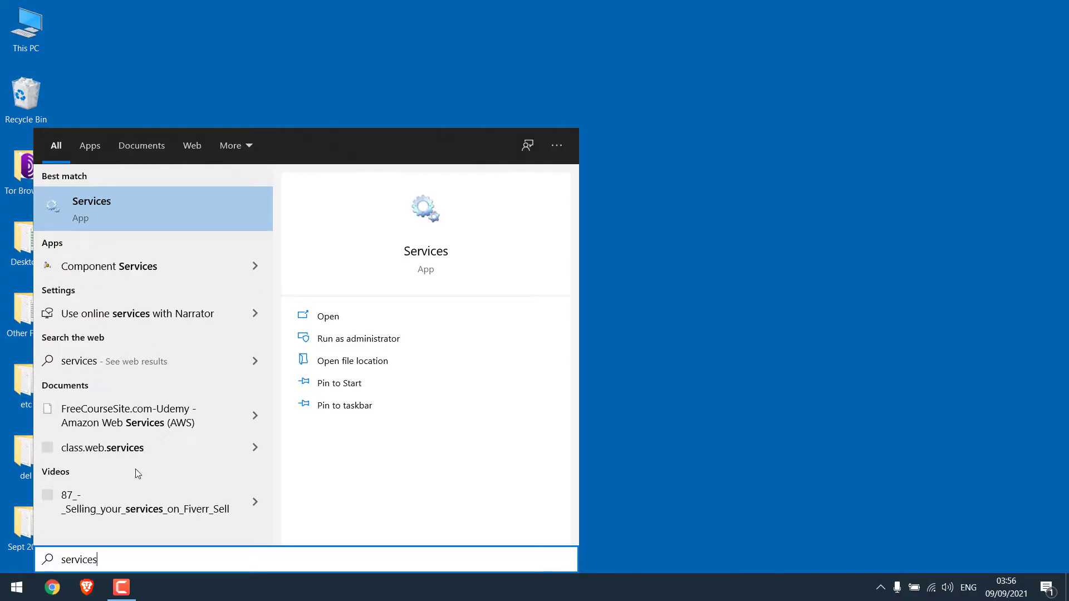
click(119, 214)
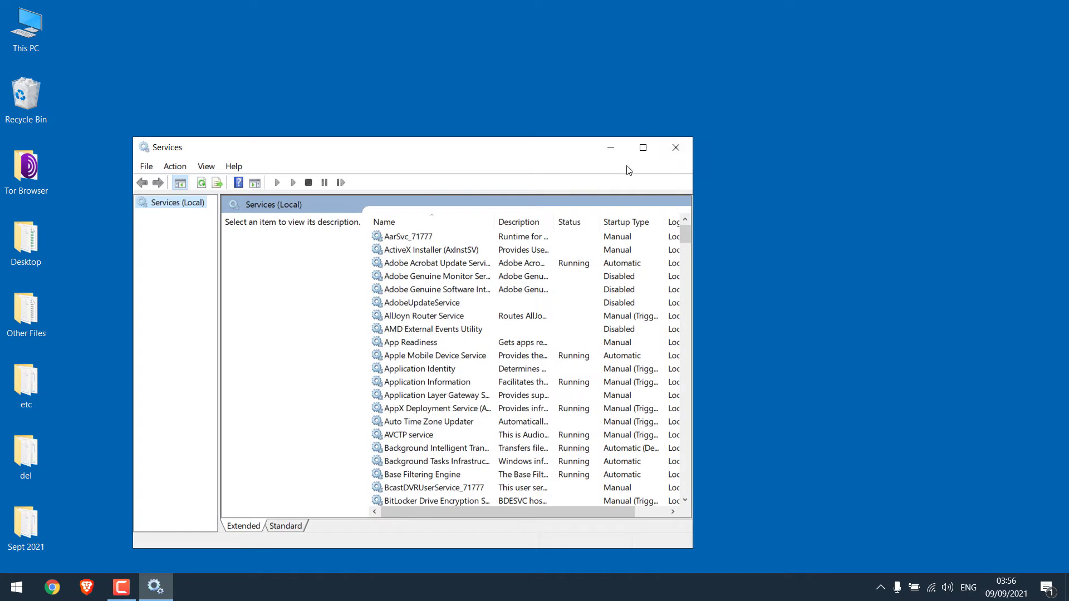
click(643, 147)
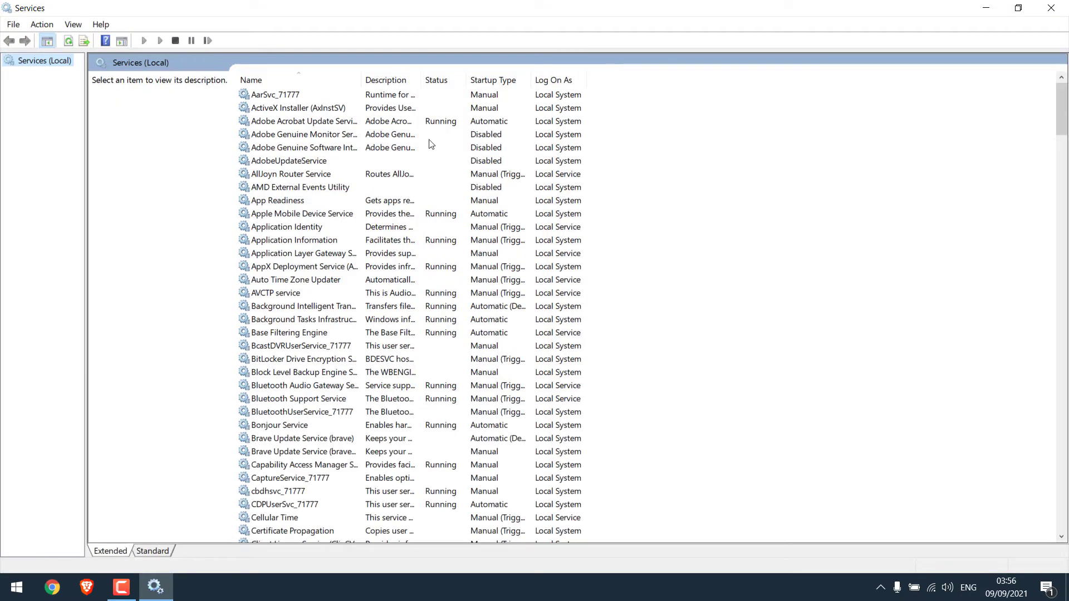
click(282, 163)
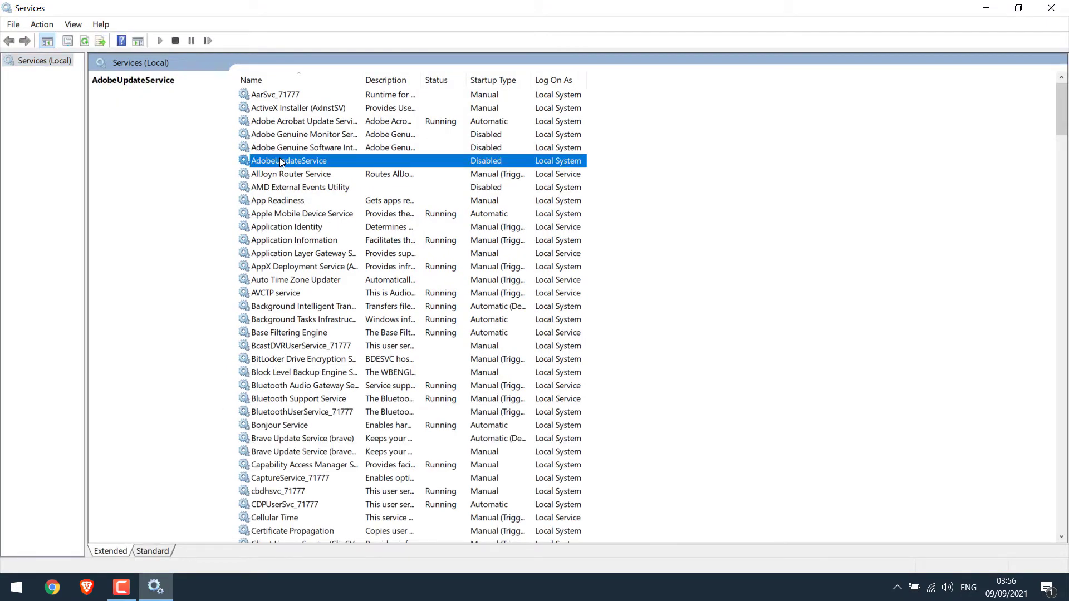
key(w)
key(Down)
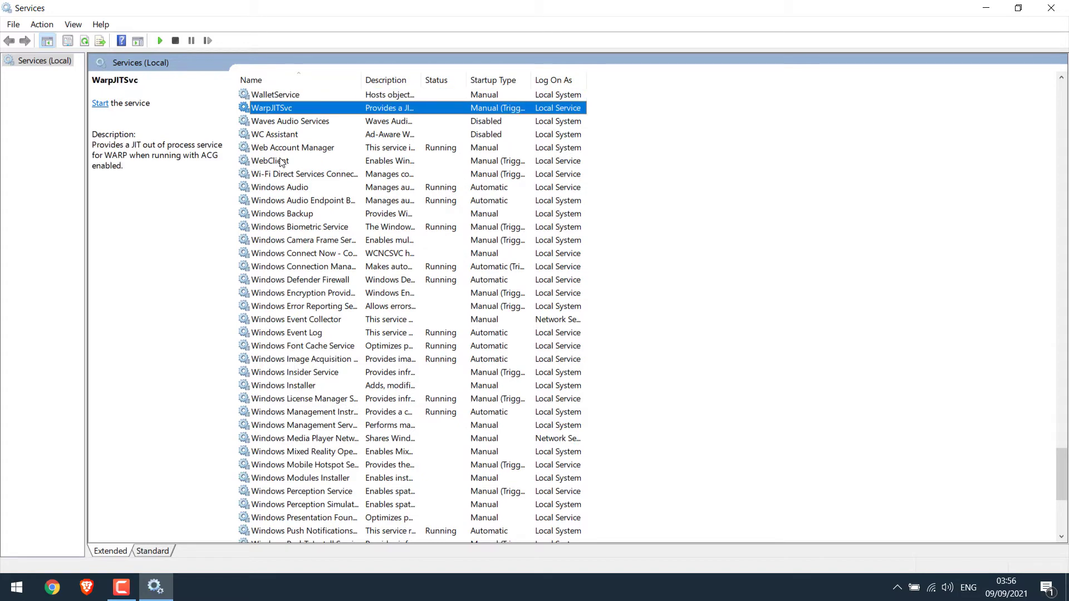
scroll(282, 163, down, 5)
scroll(360, 251, down, 2)
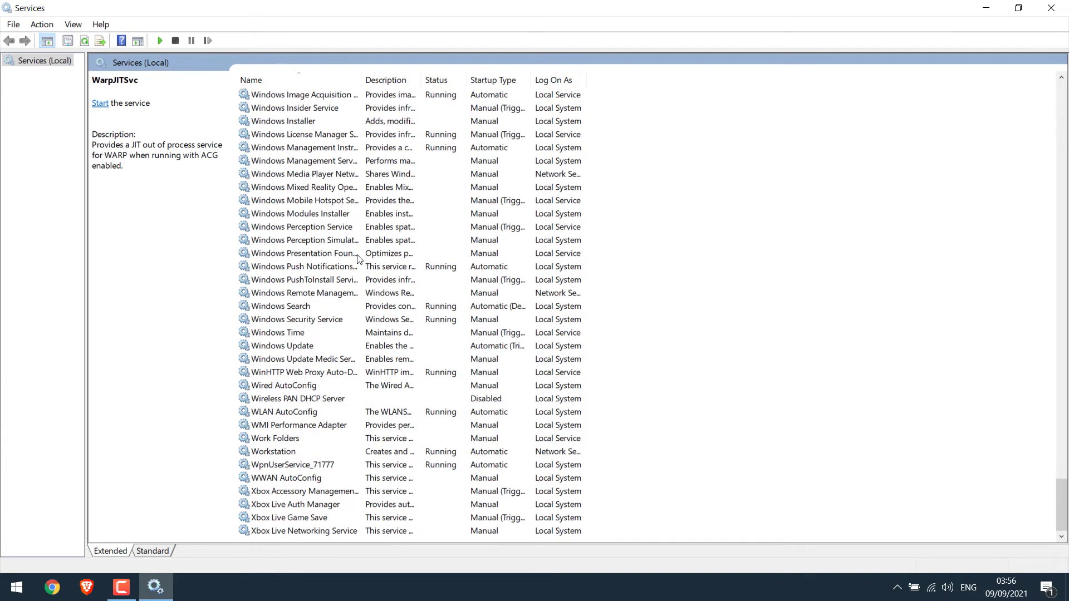
click(284, 346)
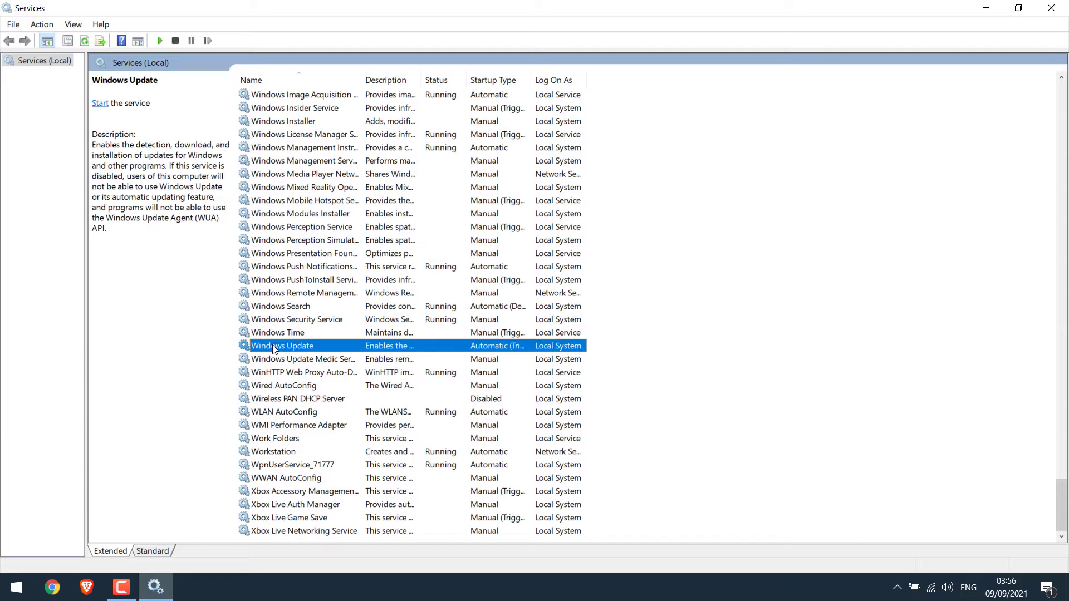
Set Windows Update's startup type to Disabled, apply it, and close Services.
double_click(273, 348)
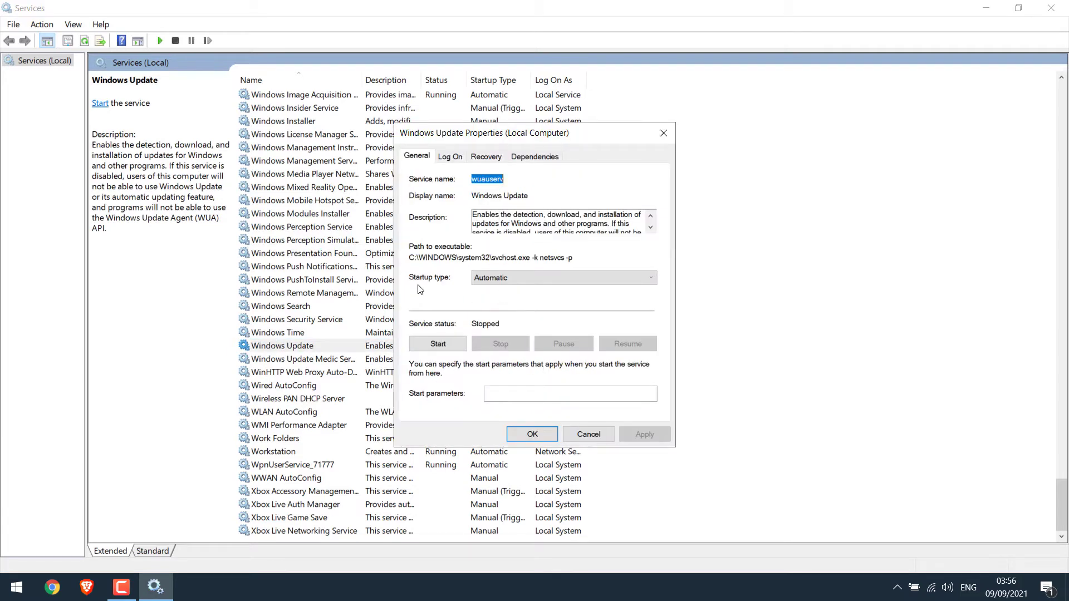
click(500, 280)
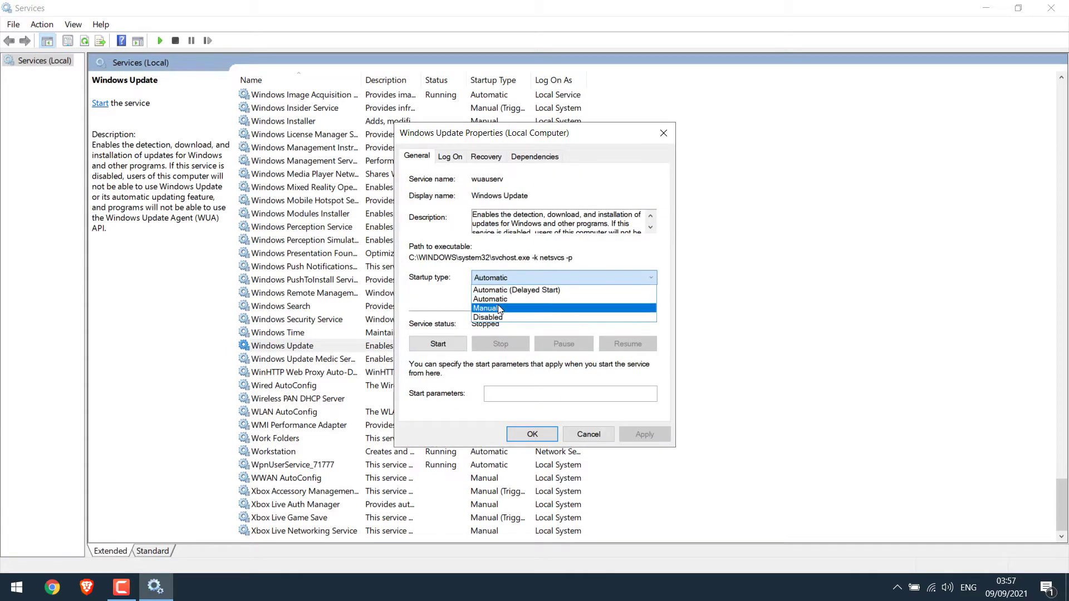
click(503, 317)
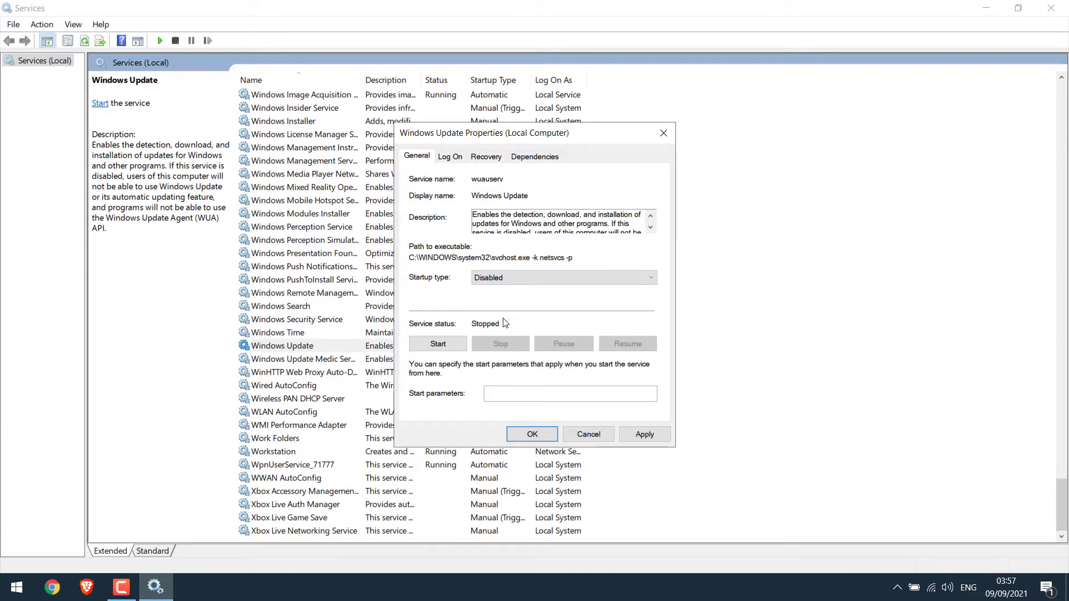
click(646, 433)
click(534, 433)
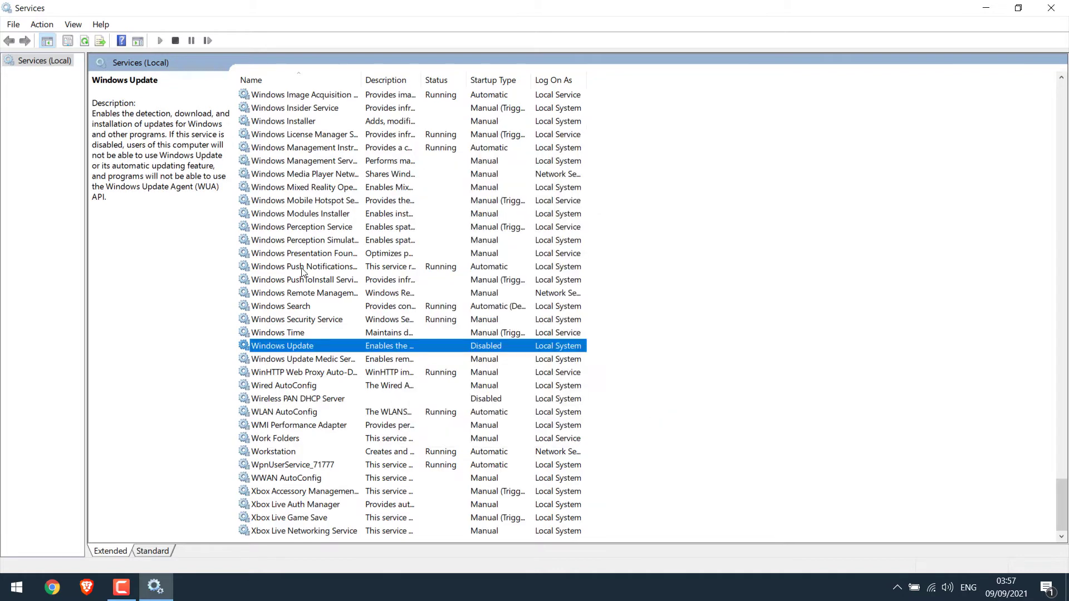
click(1052, 8)
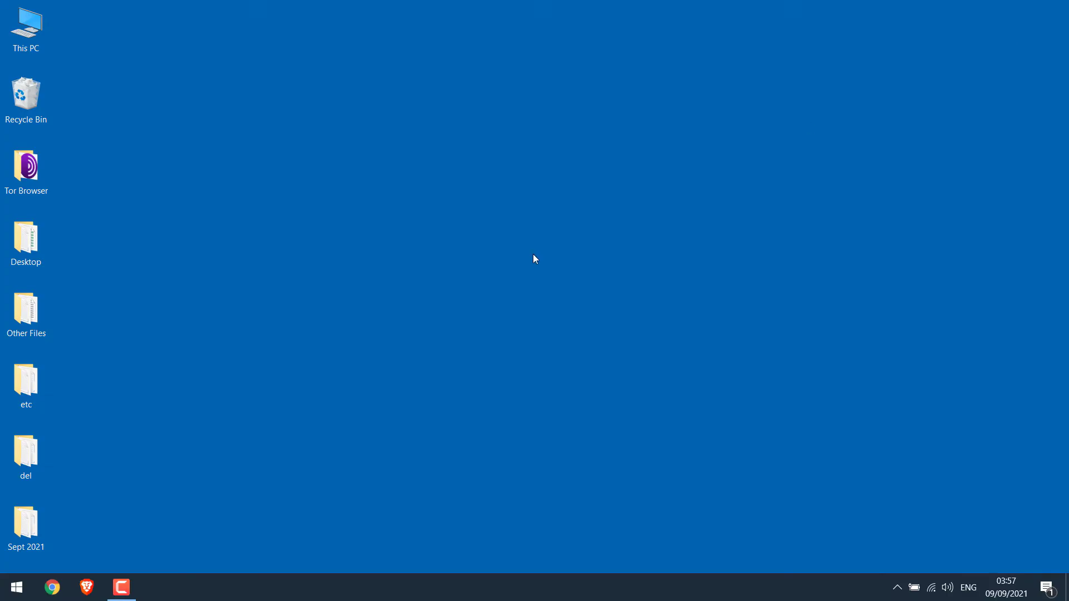
Launch Registry Editor from a 'regedit' Start menu search.
click(16, 587)
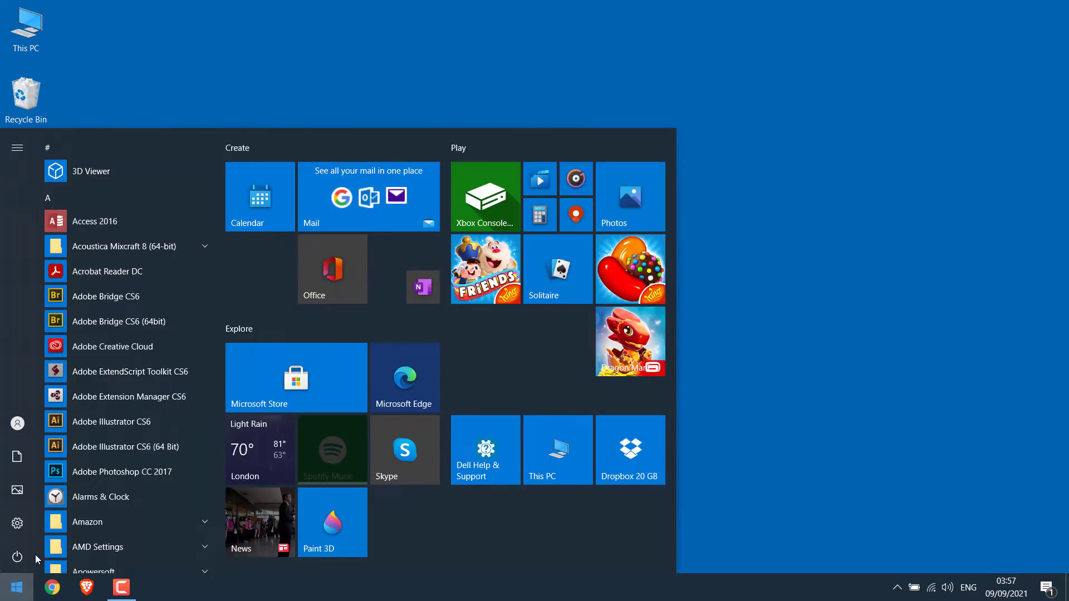
text(reg)
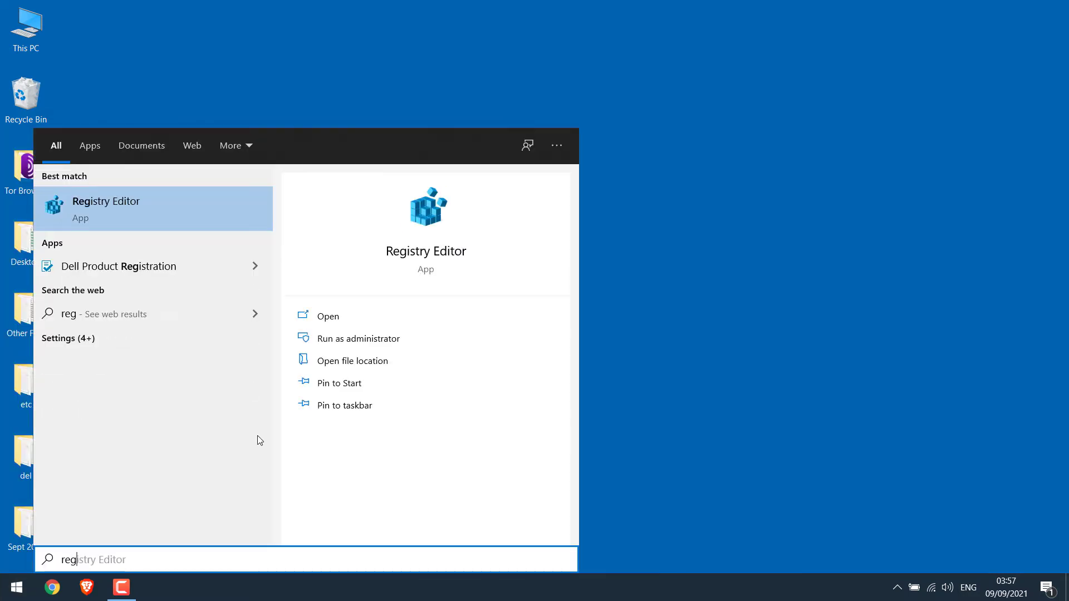
text(edit)
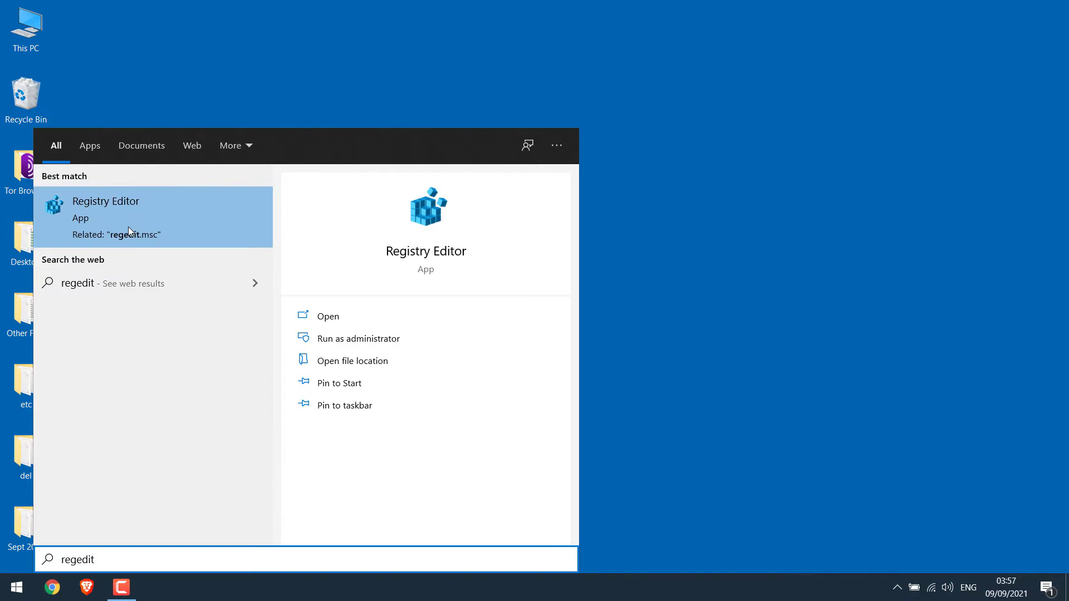
click(109, 214)
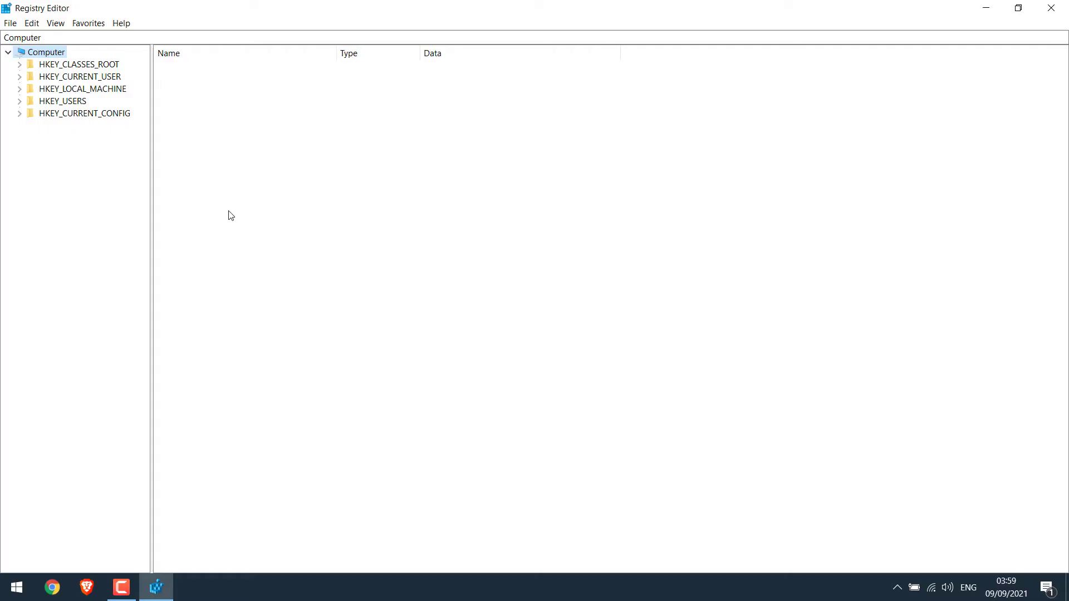
Expand HKEY_LOCAL_MACHINE\SOFTWARE\Policies\Microsoft\Windows, view WindowsUpdate, then select the Windows key.
click(19, 90)
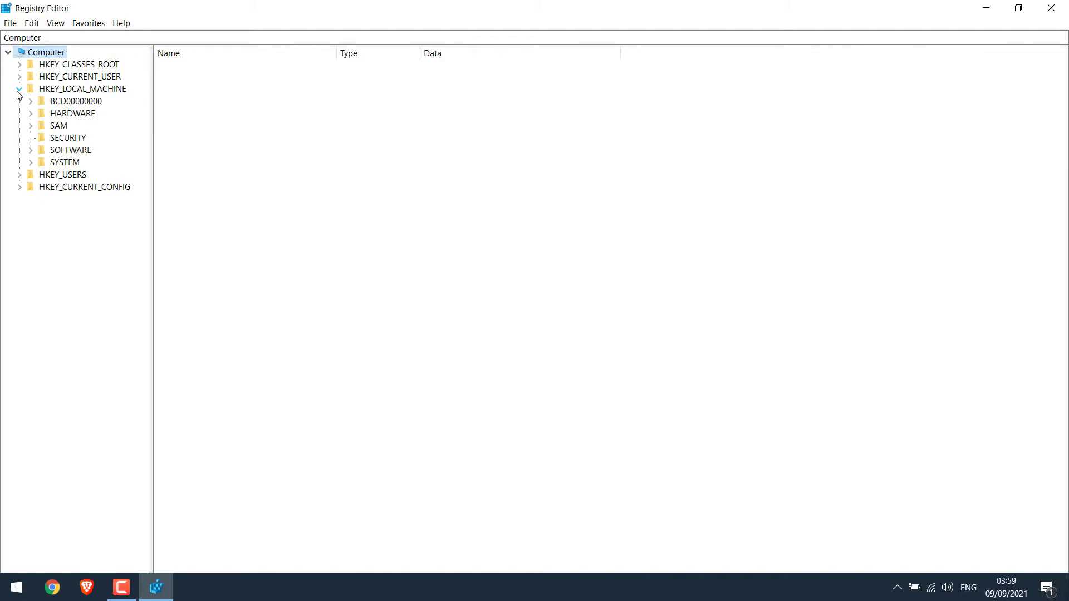
click(30, 150)
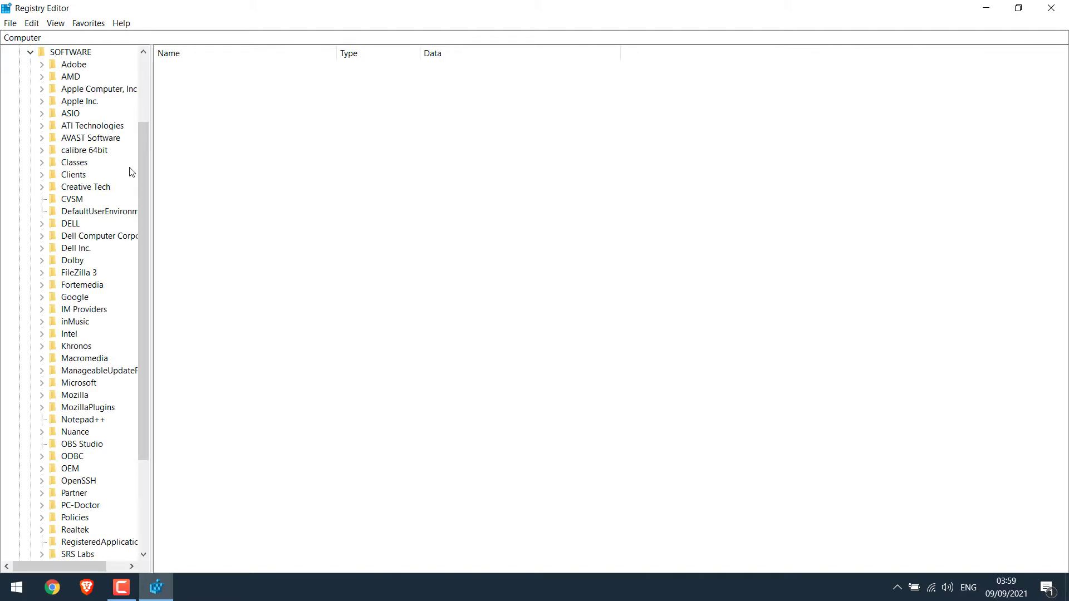
drag(145, 164, 144, 293)
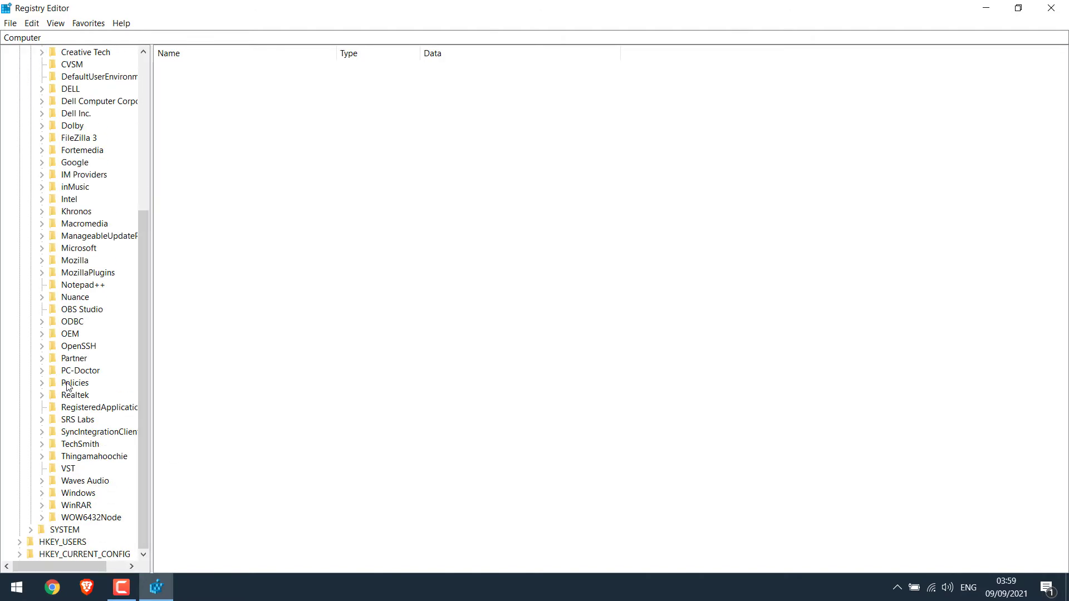
click(41, 384)
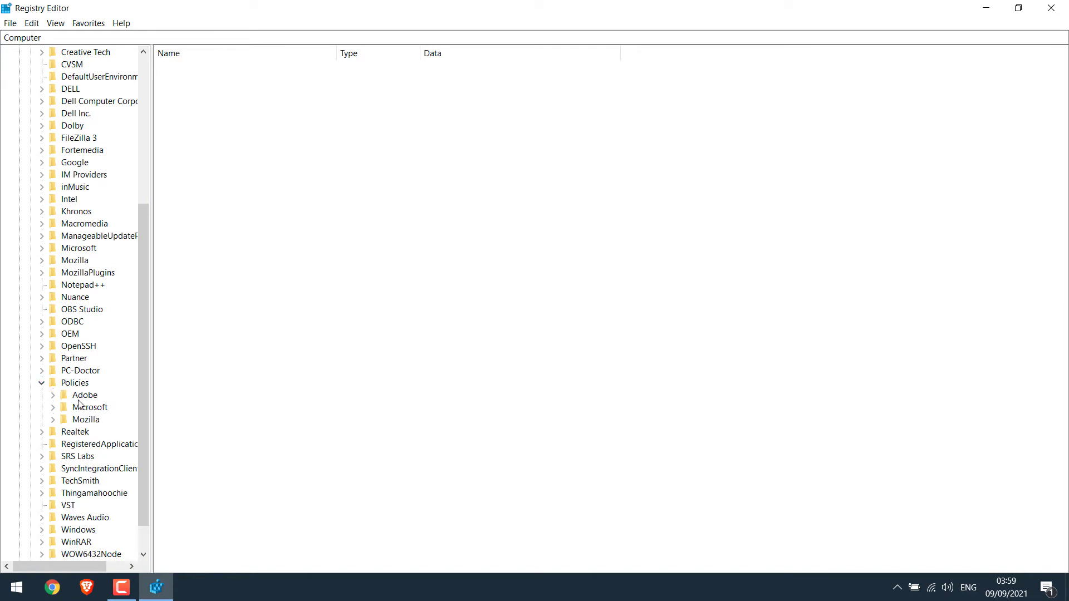
click(53, 408)
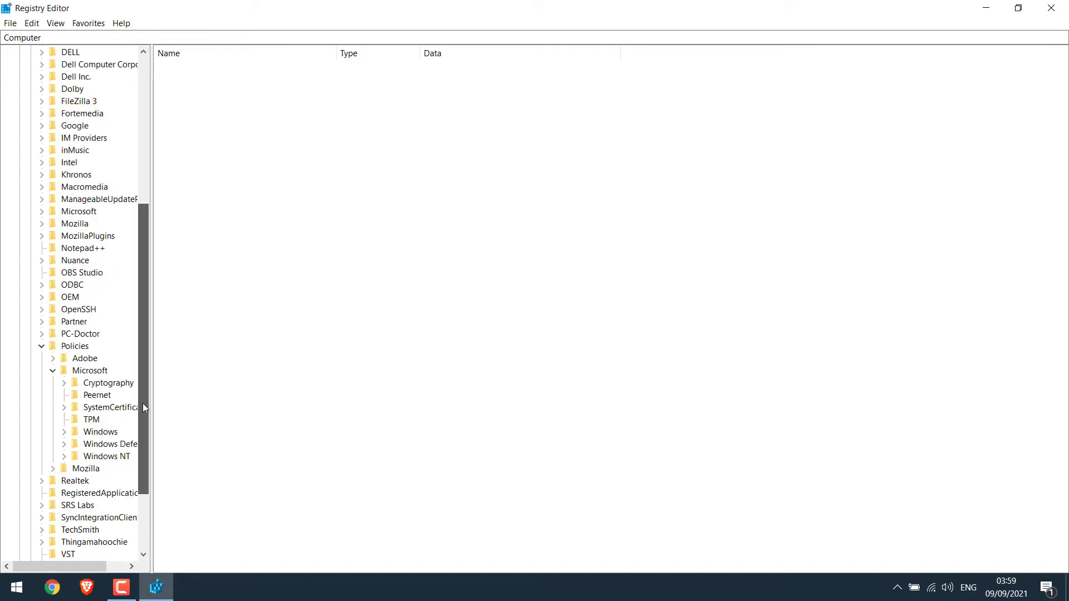
drag(138, 364, 143, 458)
click(65, 347)
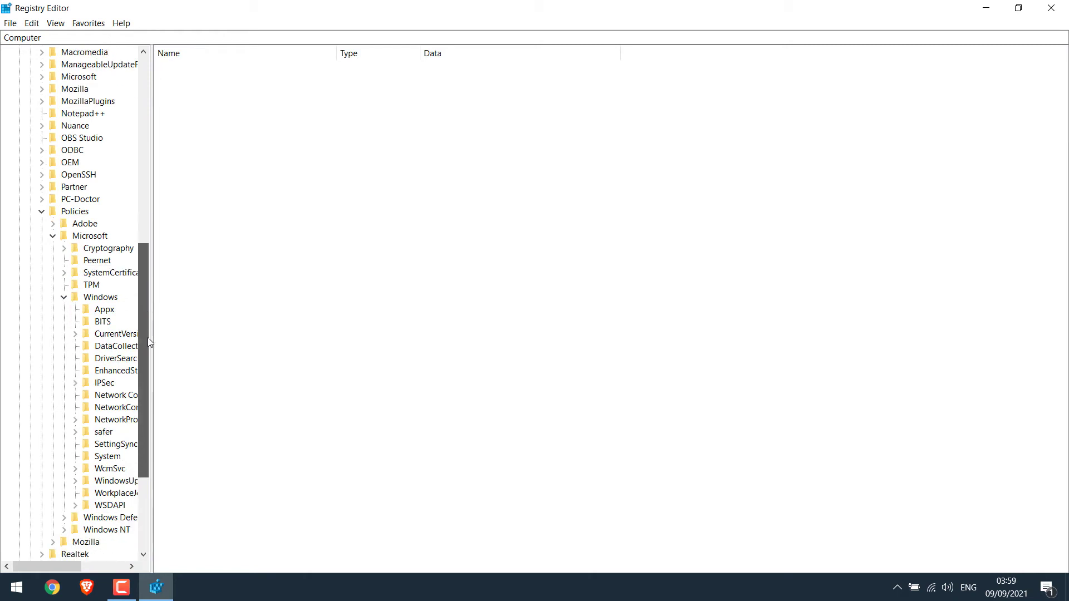
drag(148, 310, 173, 446)
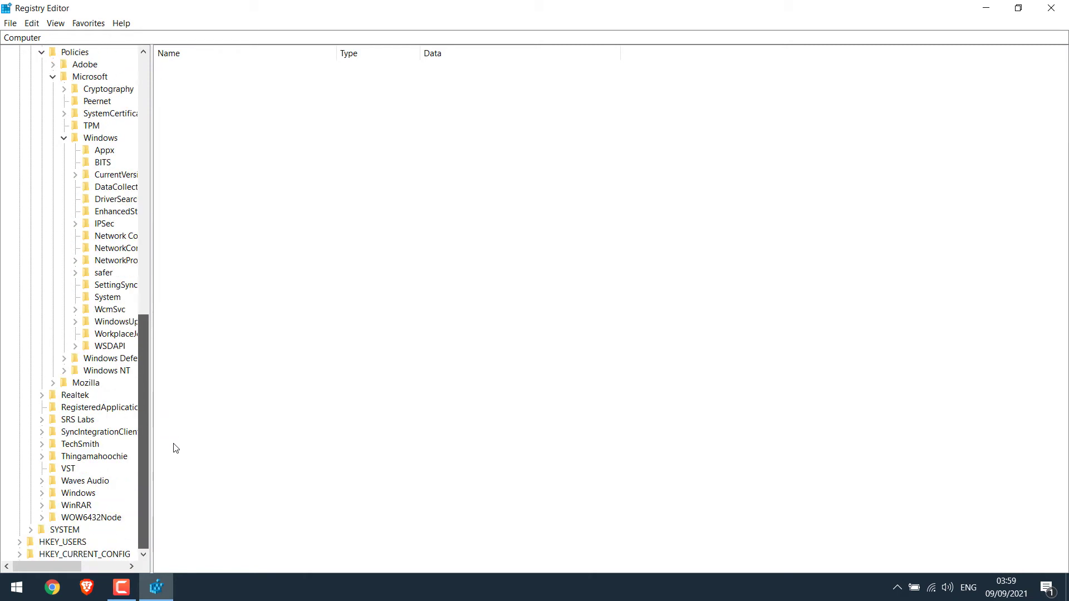
mouse_move(145, 336)
mouse_down()
mouse_move(154, 296)
mouse_move(228, 292)
mouse_up()
click(117, 370)
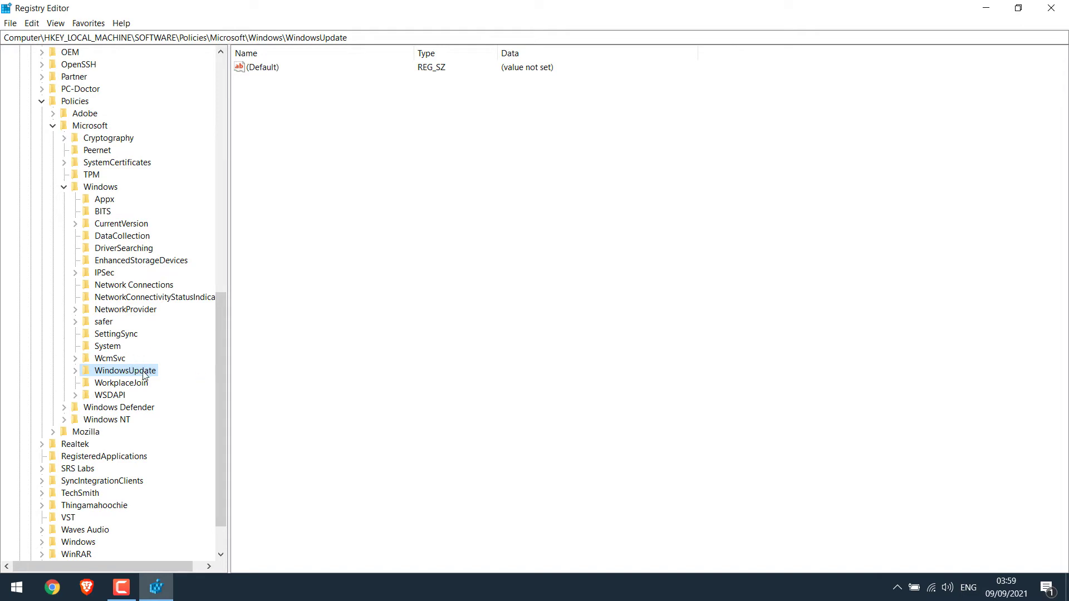
click(109, 191)
right_click(113, 191)
mouse_move(191, 209)
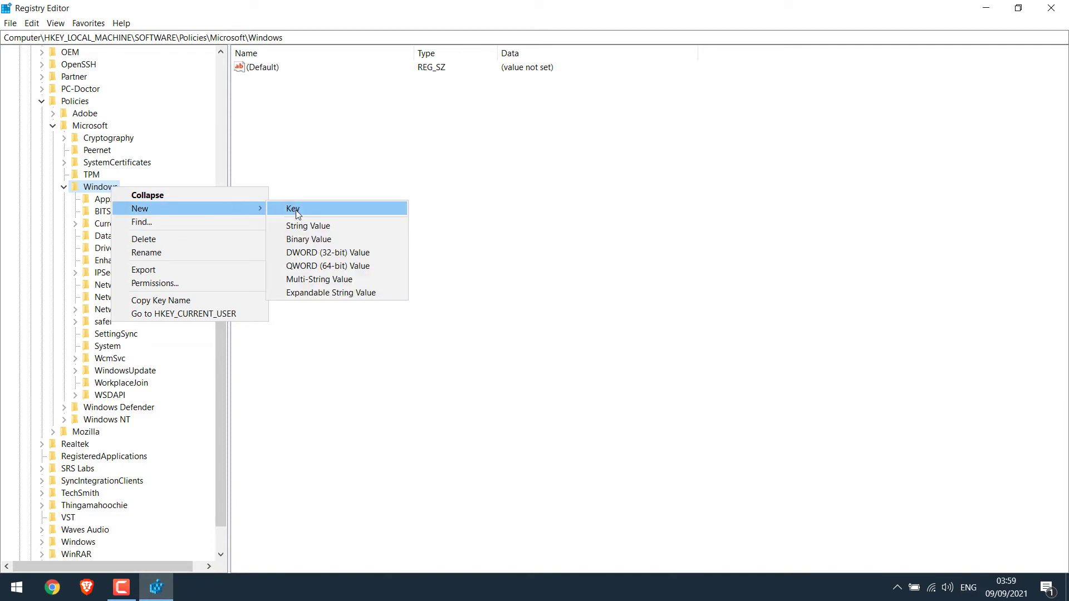
click(295, 210)
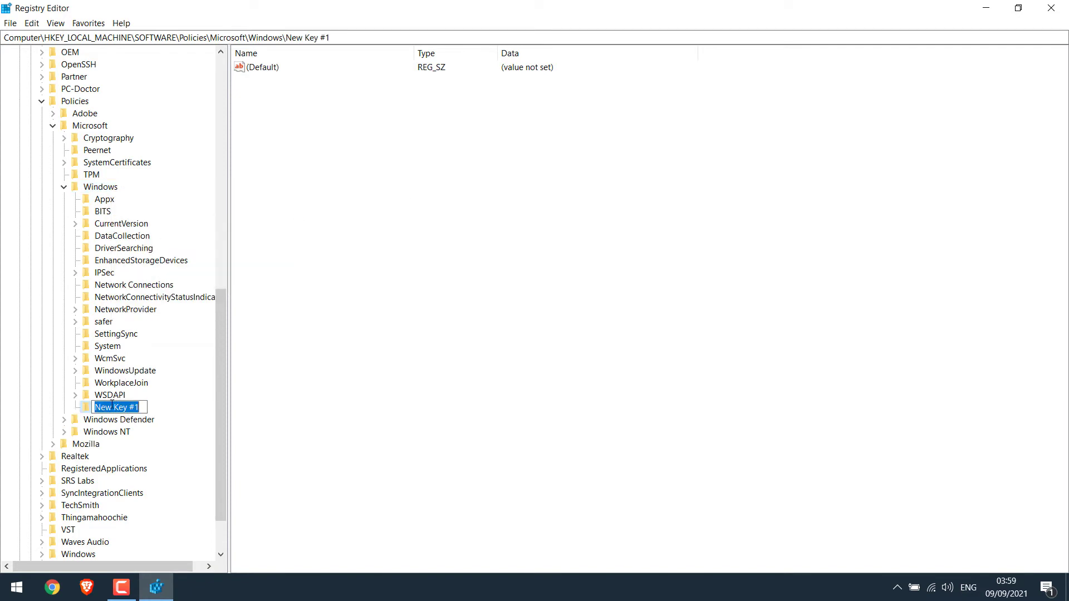
text(Windows)
text(Update)
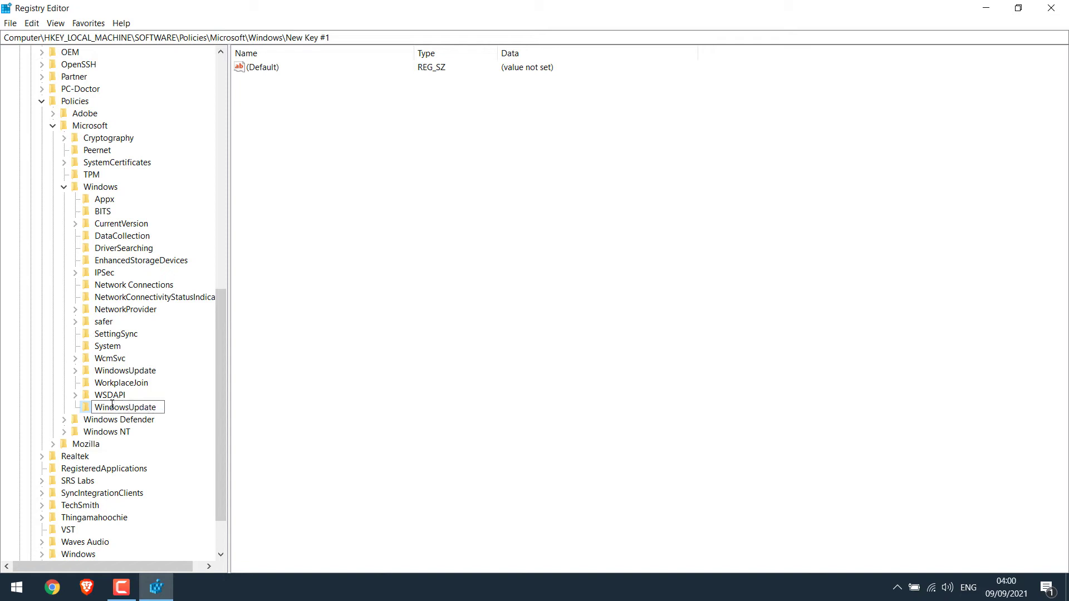
key(Return)
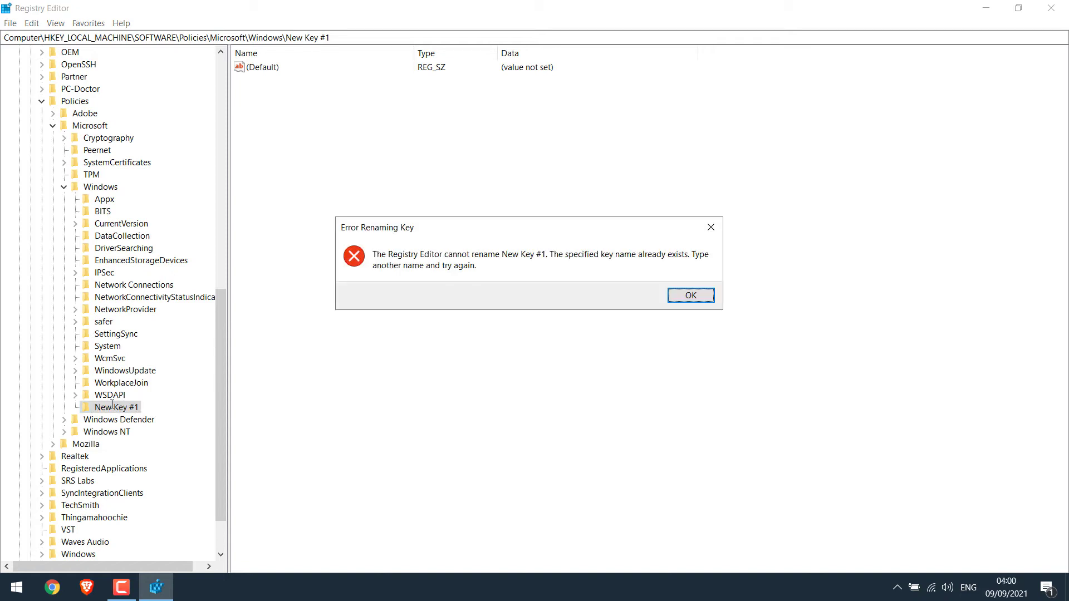
click(684, 301)
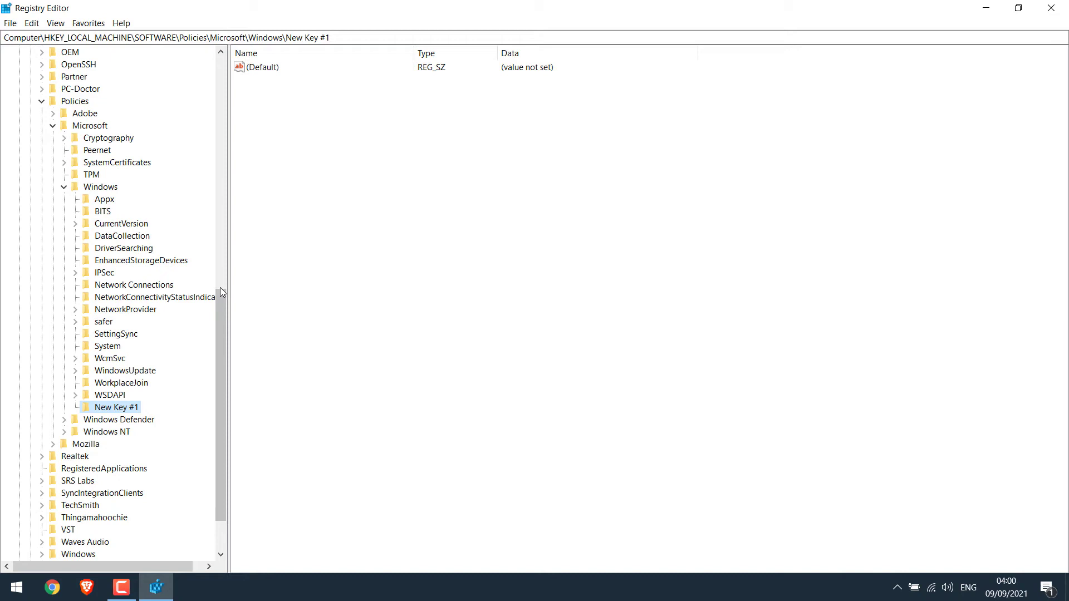
Create a new subkey named AU inside New Key #1.
right_click(124, 413)
mouse_move(151, 432)
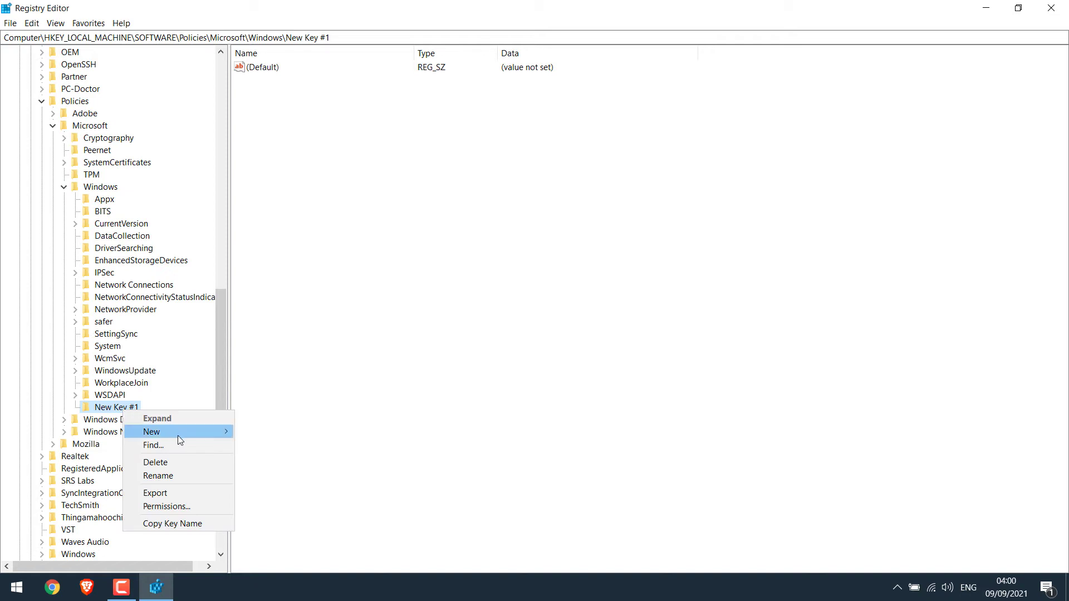
click(249, 434)
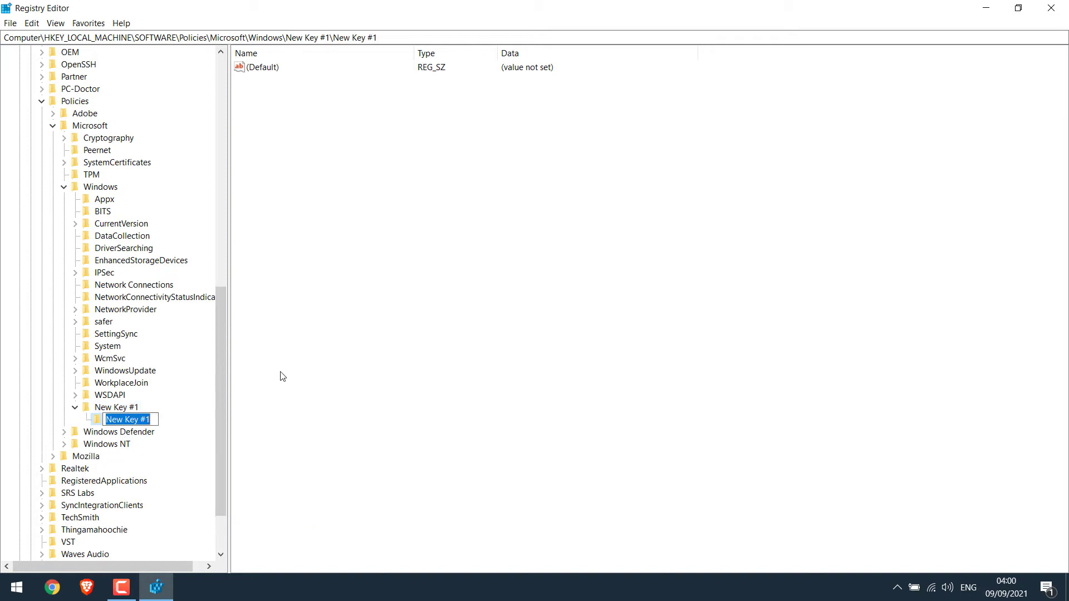
text(AU)
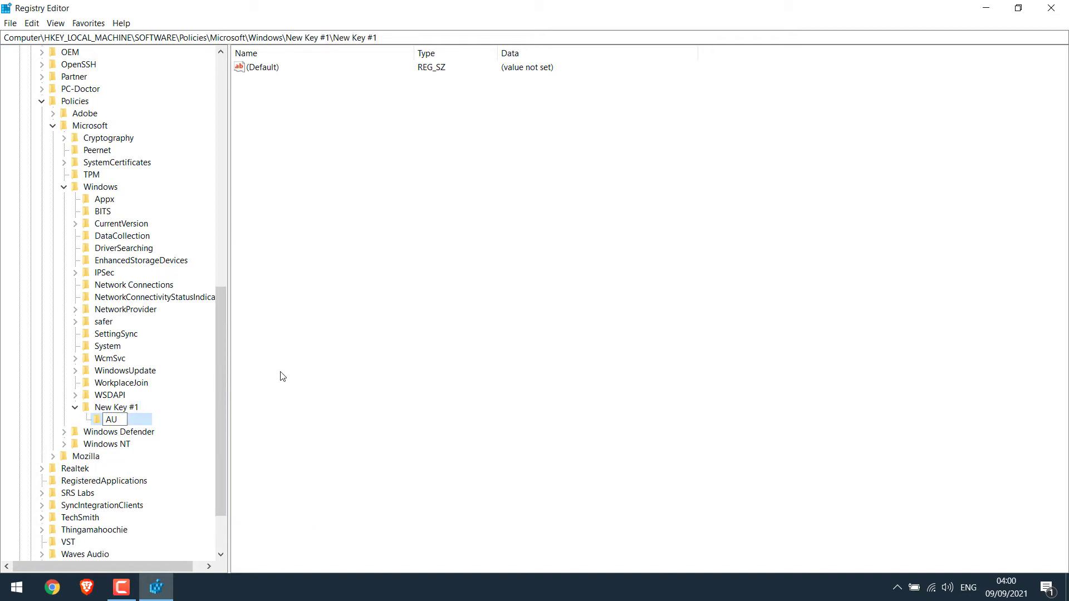
key(Return)
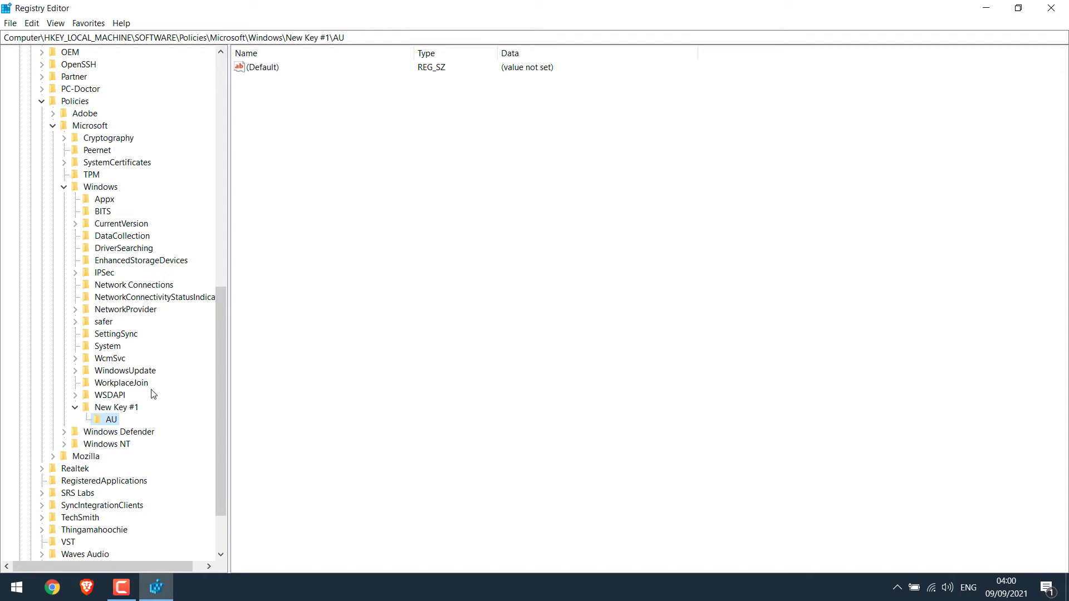
Delete New Key #1 and its subkeys, confirming with Yes.
right_click(122, 410)
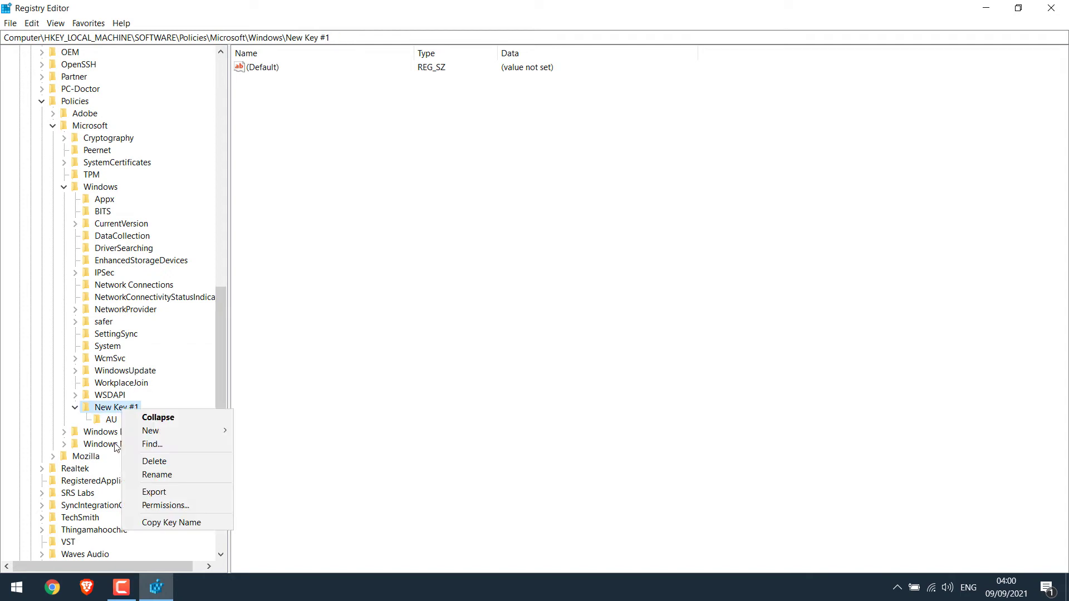
click(154, 461)
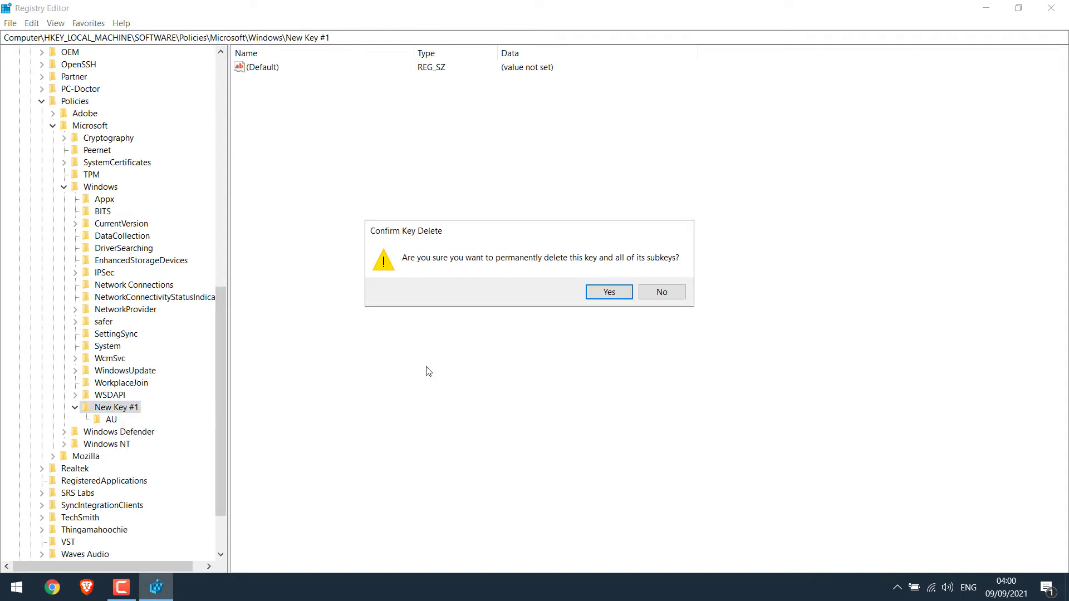
click(608, 295)
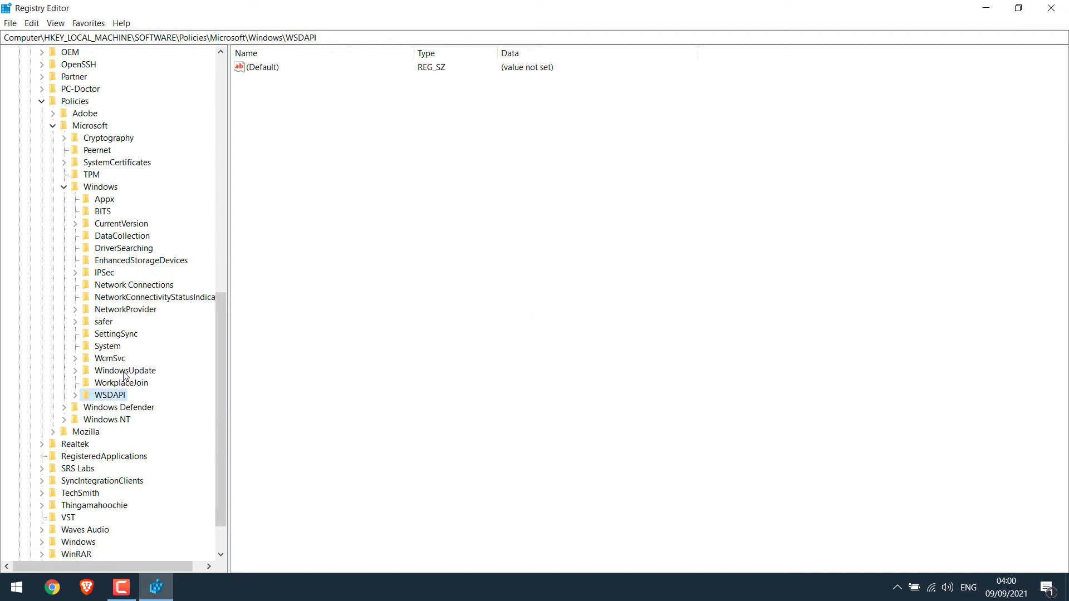
Expand WindowsUpdate and open its AU subkey to view its values.
click(124, 371)
click(76, 370)
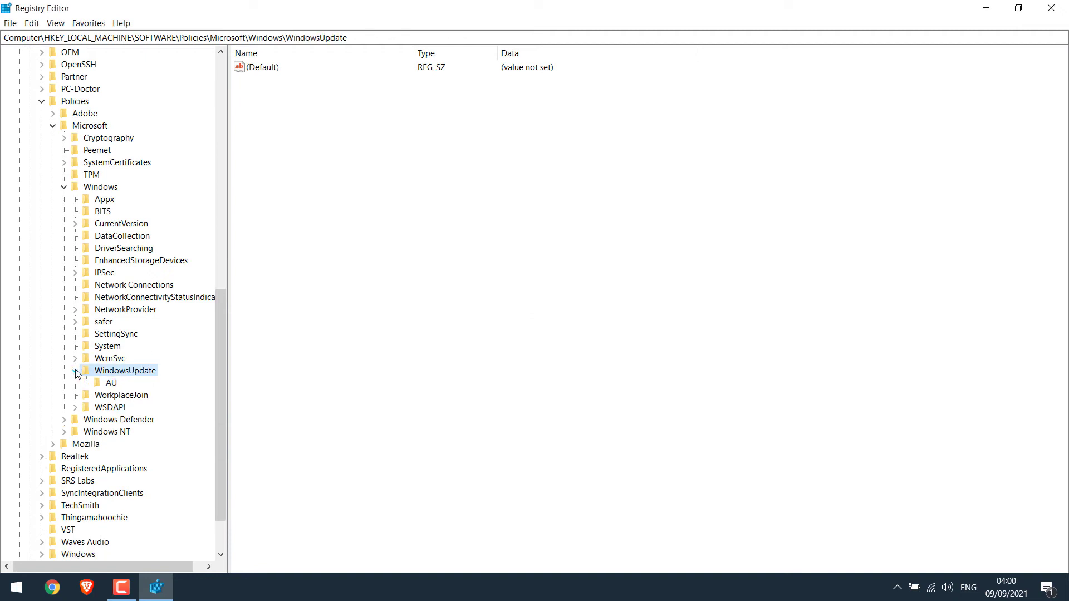
click(110, 384)
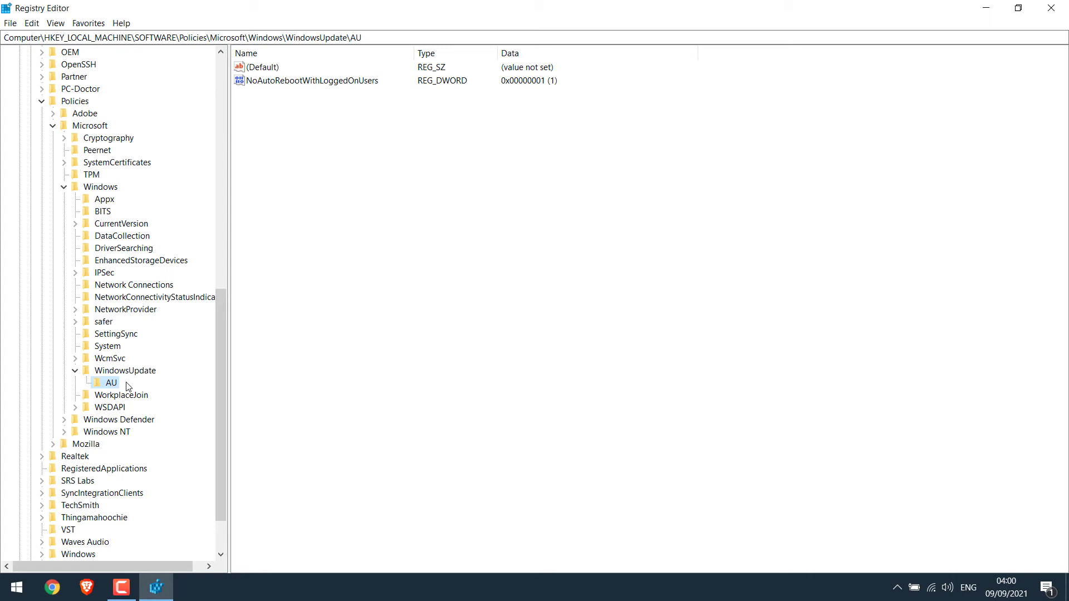
Create a DWORD (32-bit) value named NoAutoUpdate in AU with data 1.
right_click(110, 383)
mouse_move(139, 406)
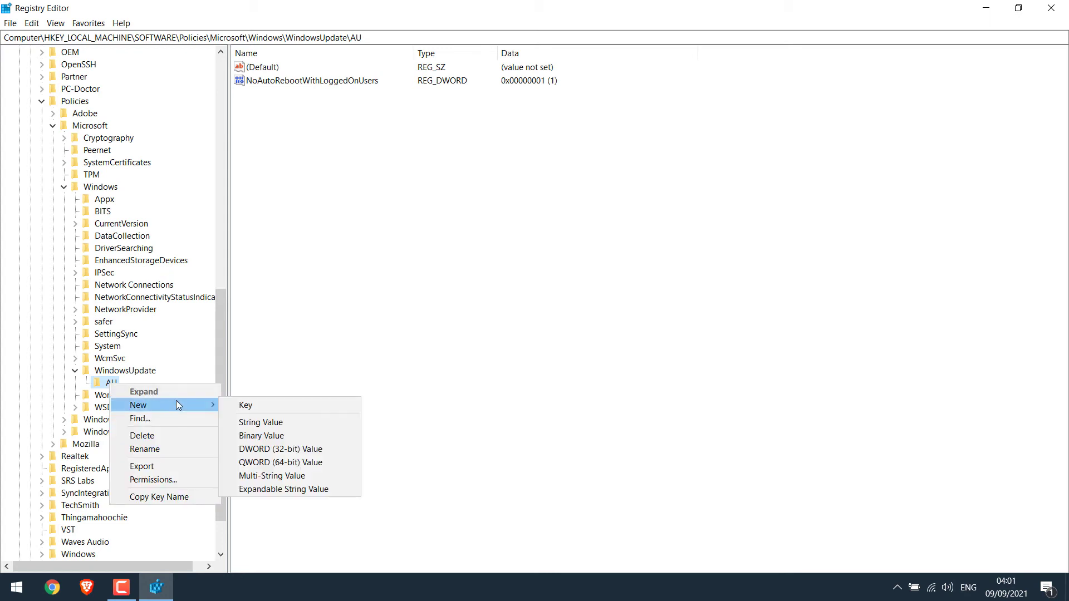
click(298, 450)
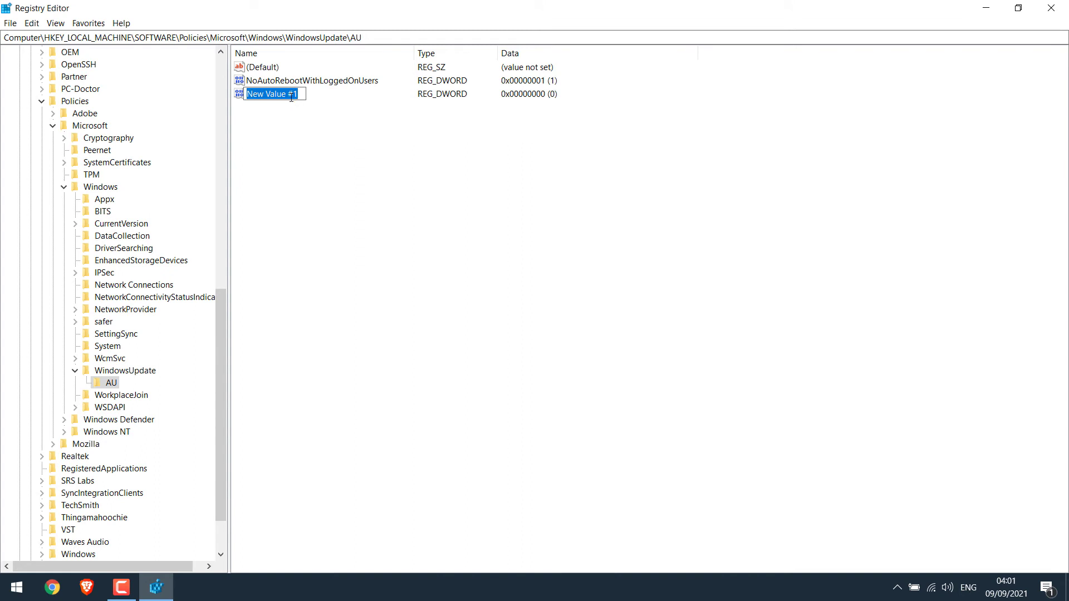
text(NoAuto)
text(Update)
key(Return)
double_click(276, 95)
text(1)
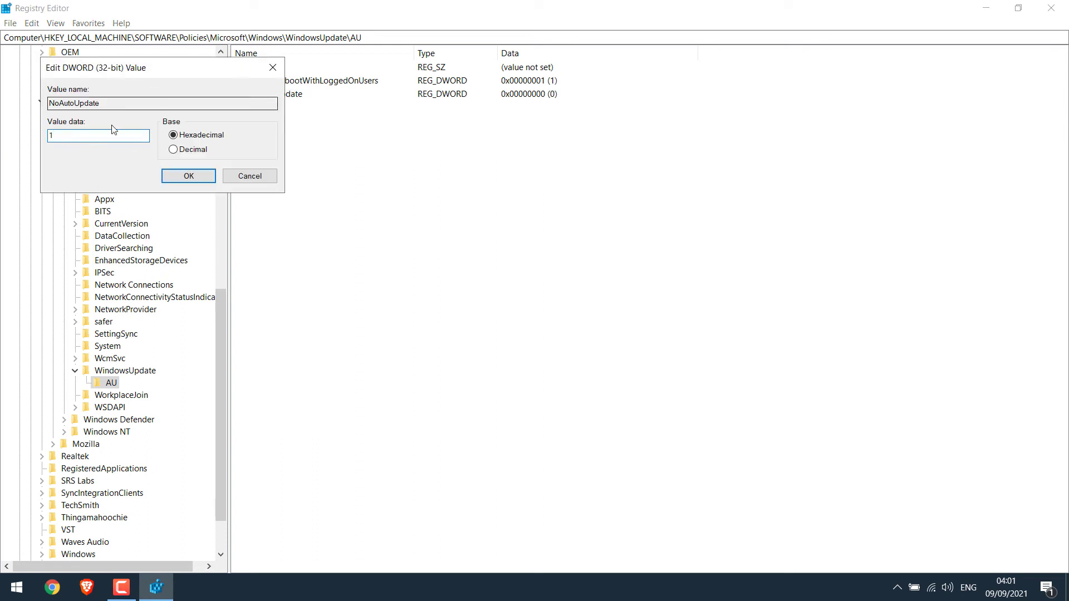
click(188, 175)
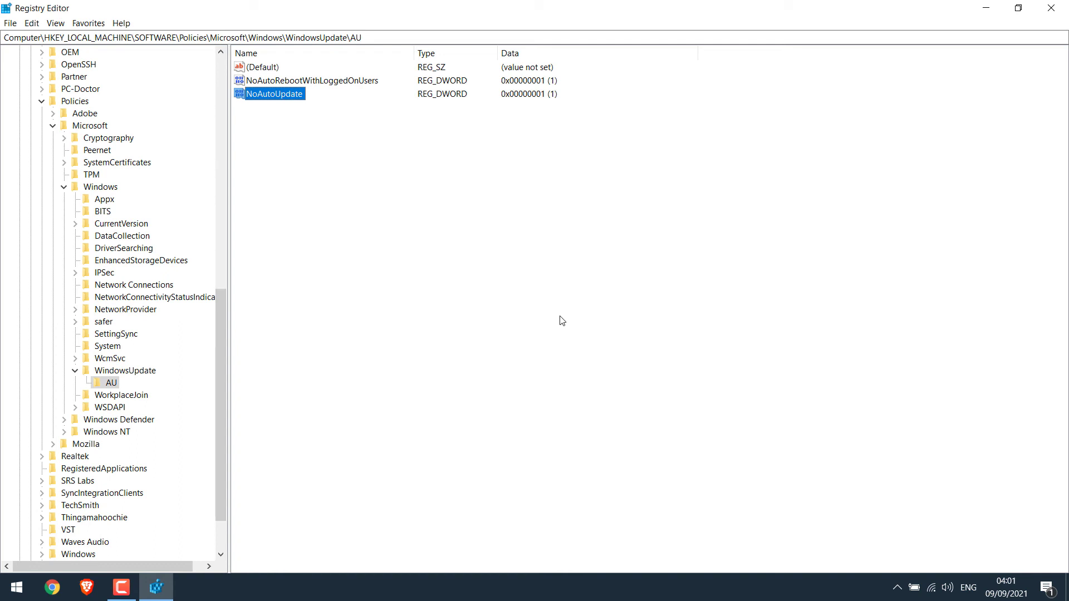
Delete the NoAutoUpdate value from the AU key.
right_click(296, 94)
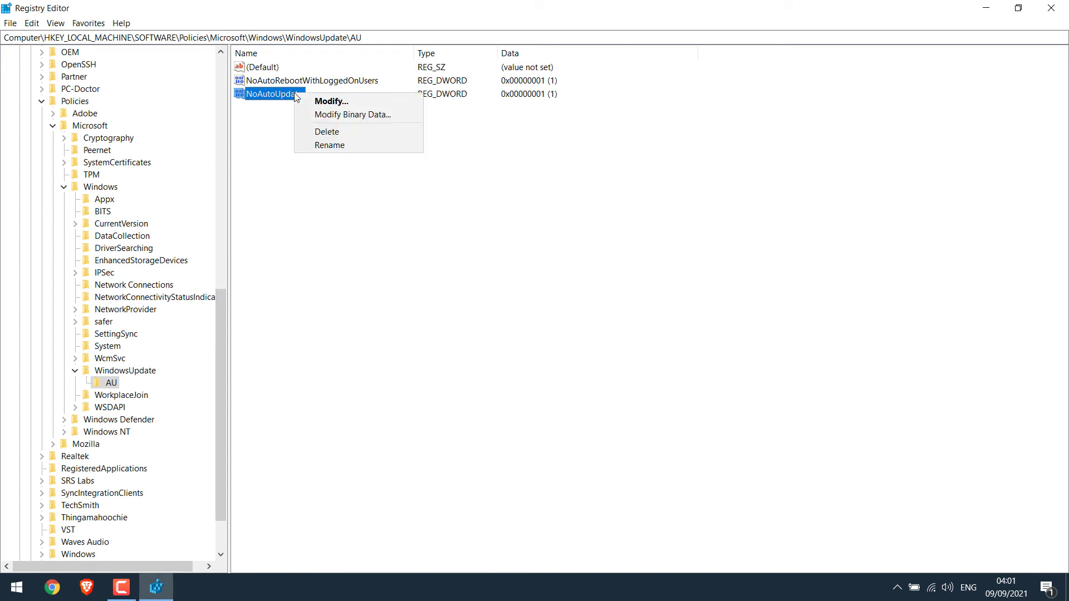
click(346, 132)
click(628, 297)
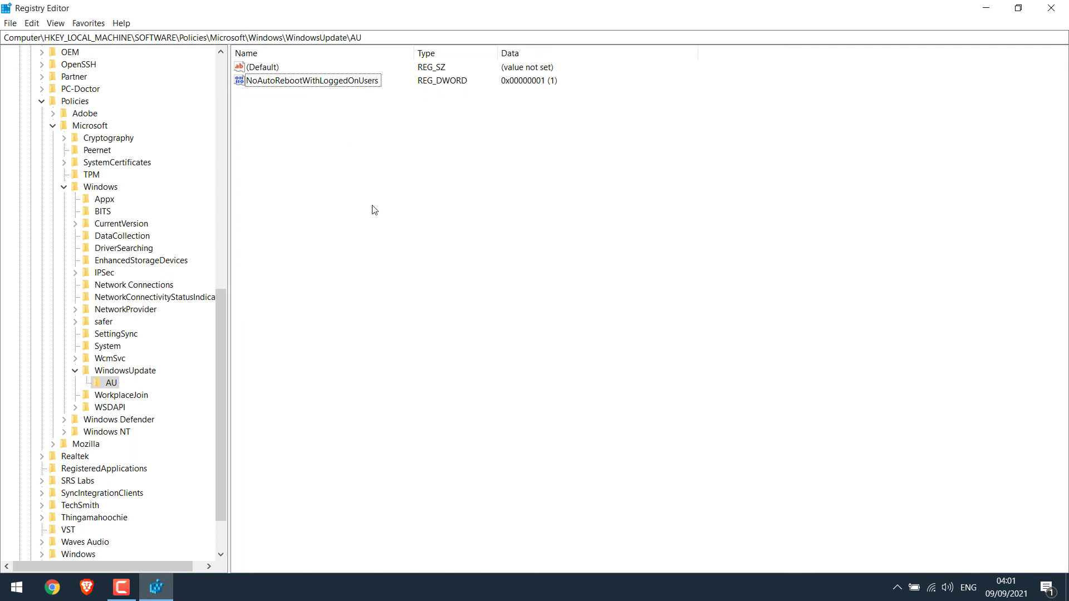
right_click(150, 373)
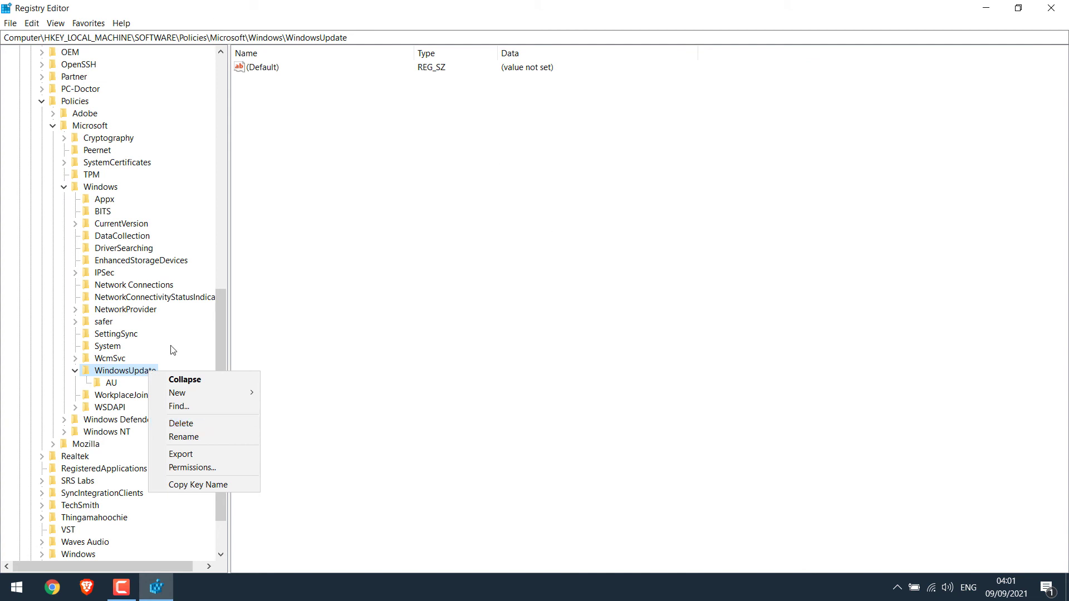
Reopen the Services console through a Start menu search.
click(4, 596)
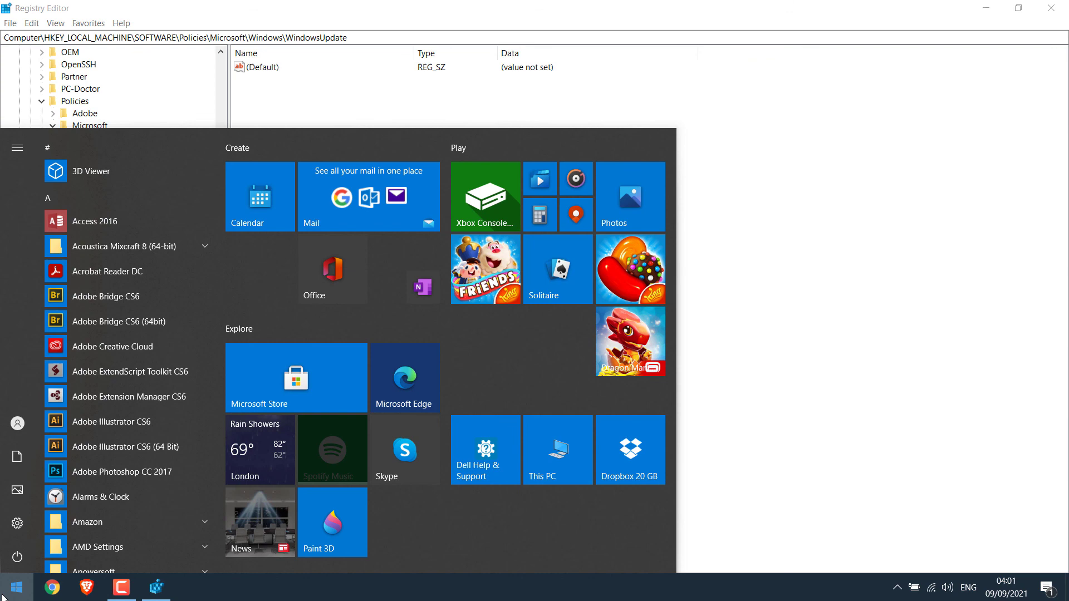
text(services)
key(Return)
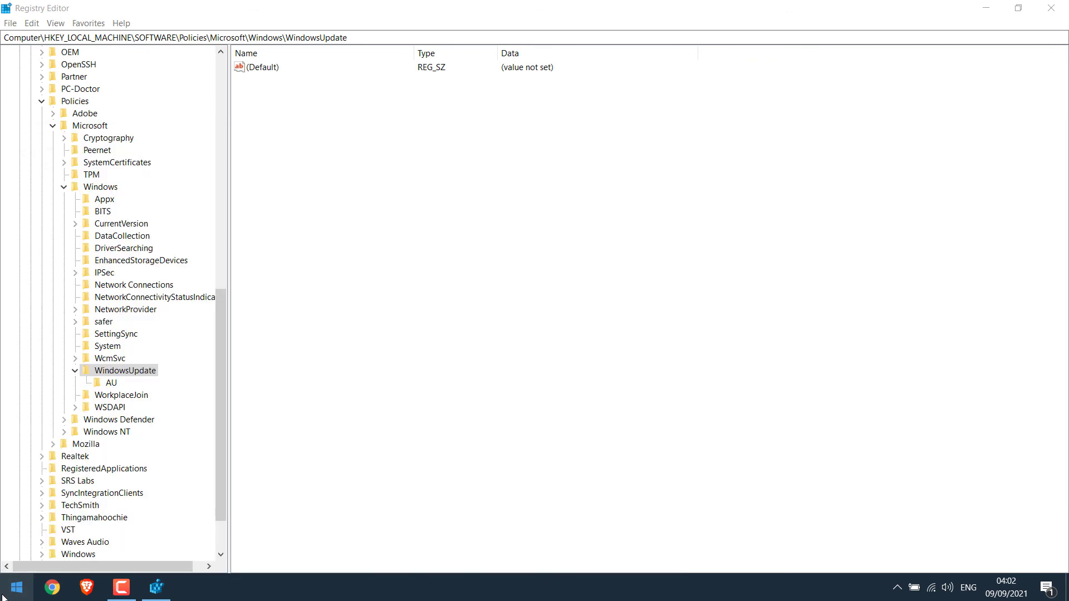
click(301, 175)
Change Windows Update's startup type from Disabled to Automatic and confirm with OK.
key(w)
drag(1065, 463, 1065, 477)
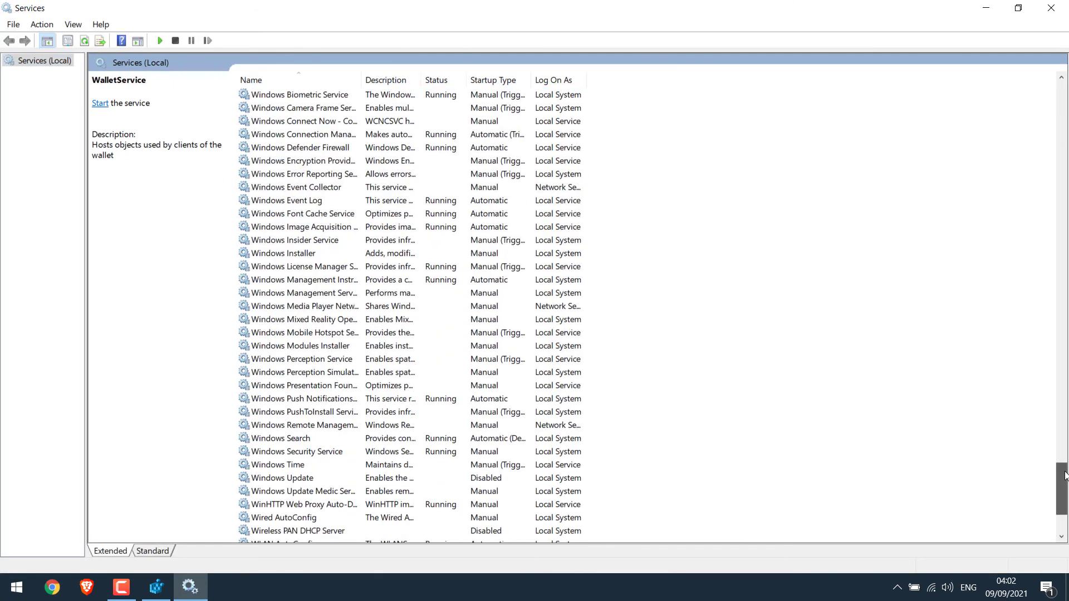
double_click(275, 478)
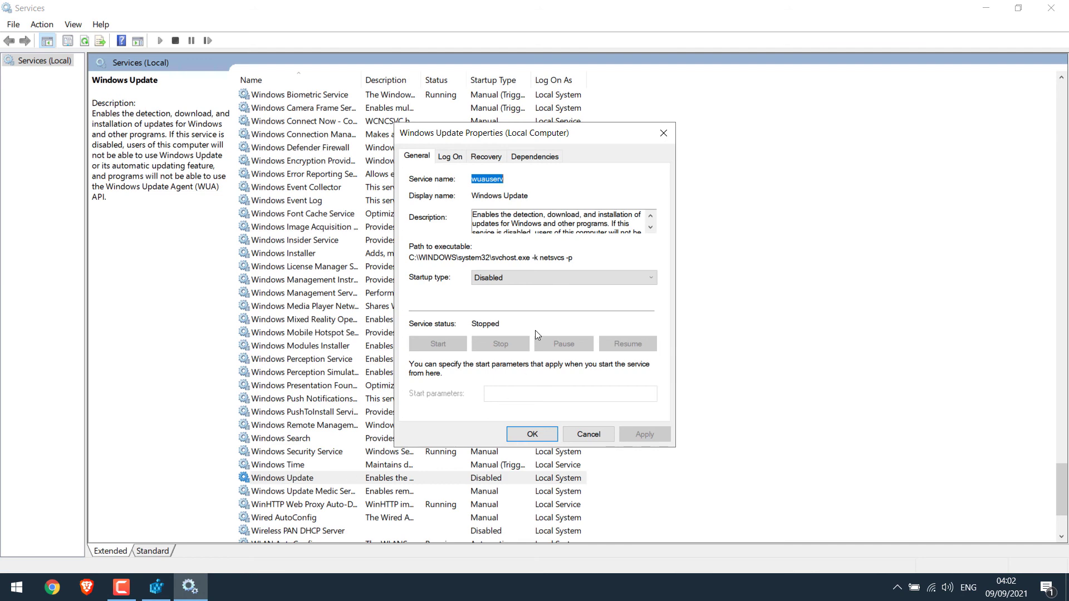
click(501, 278)
click(512, 298)
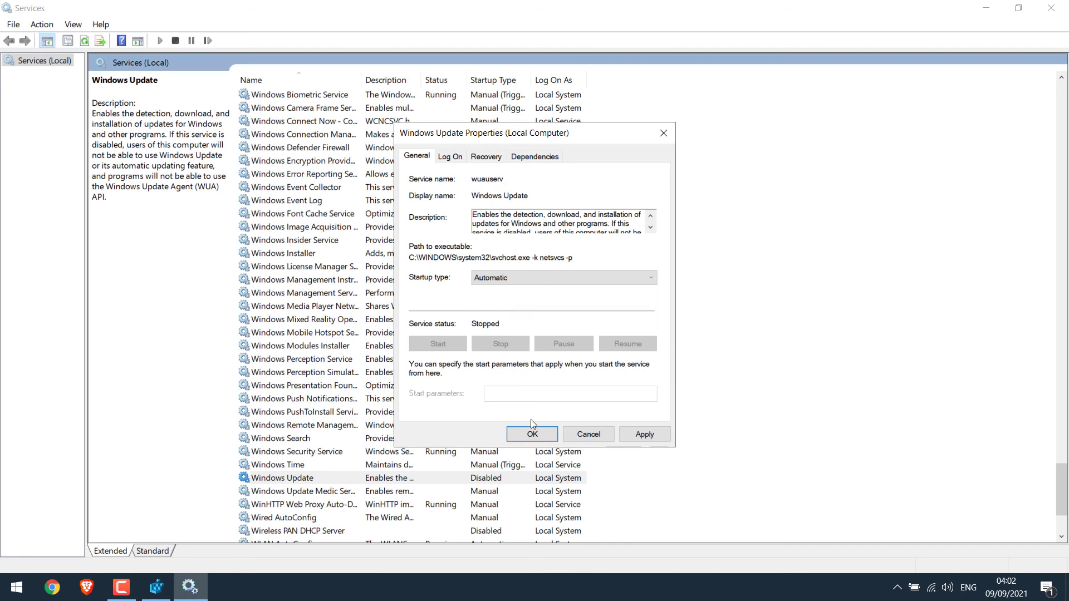
click(533, 435)
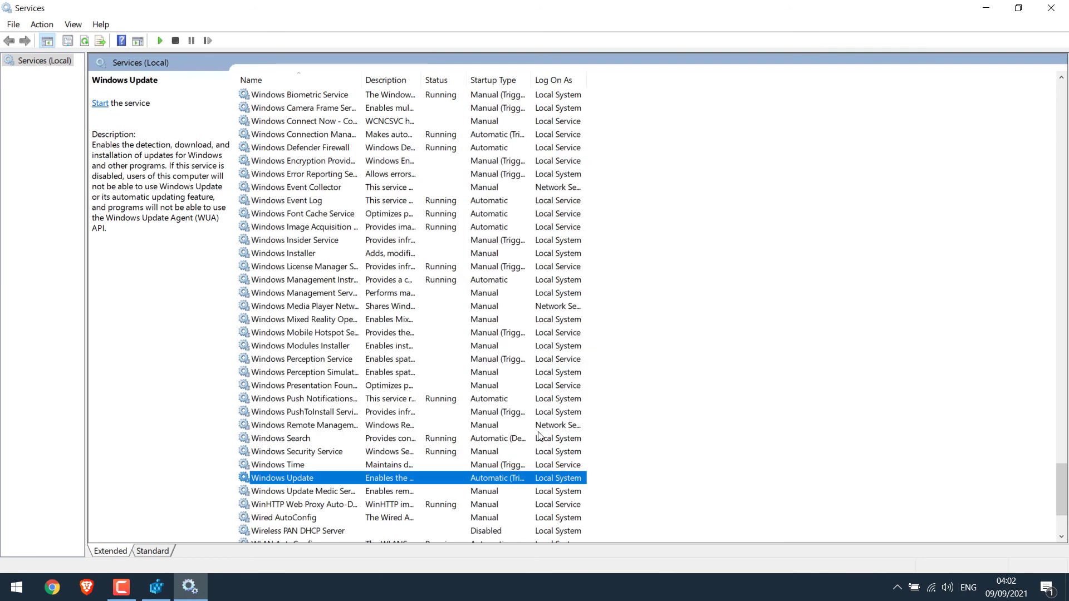